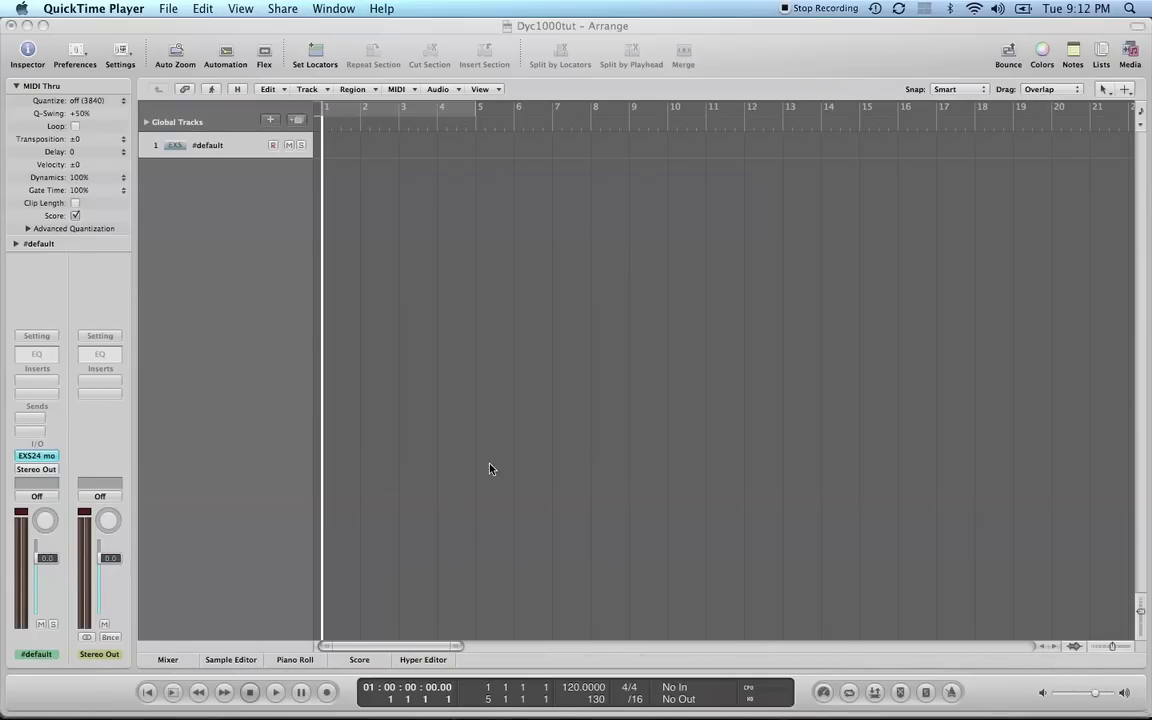
- Open the EXS24 Instrument Editor for Instrument #1798 and start Zone > Load Multiple Samples
click(33, 459)
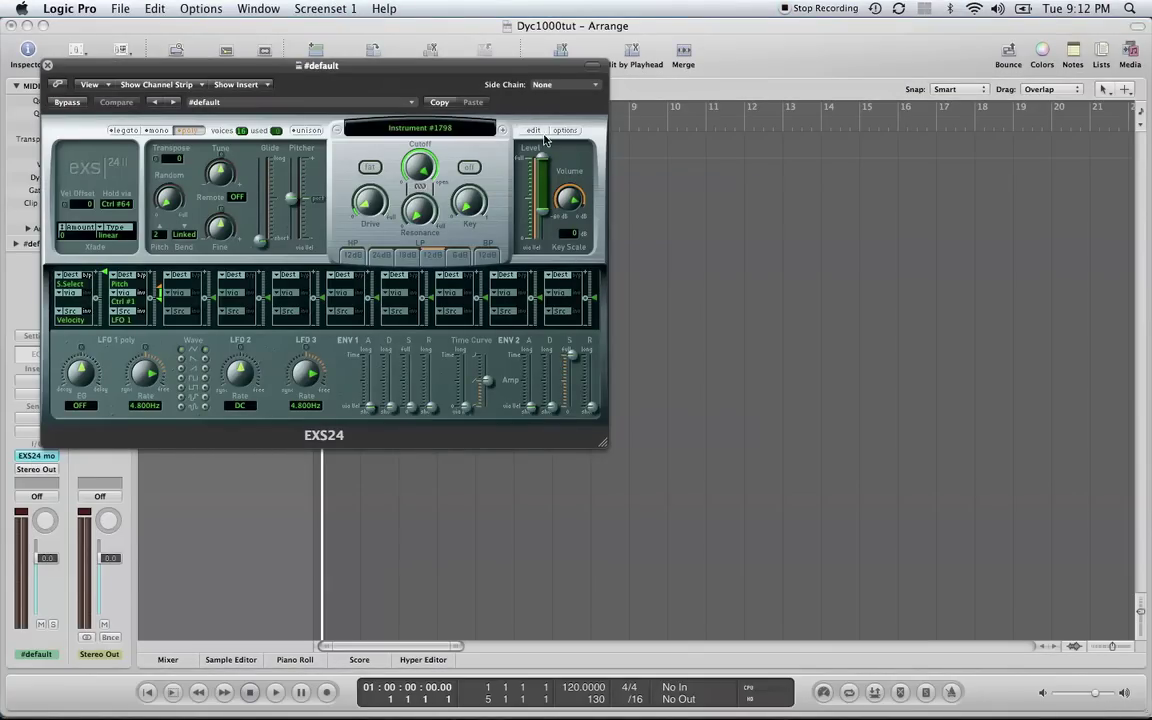
click(536, 130)
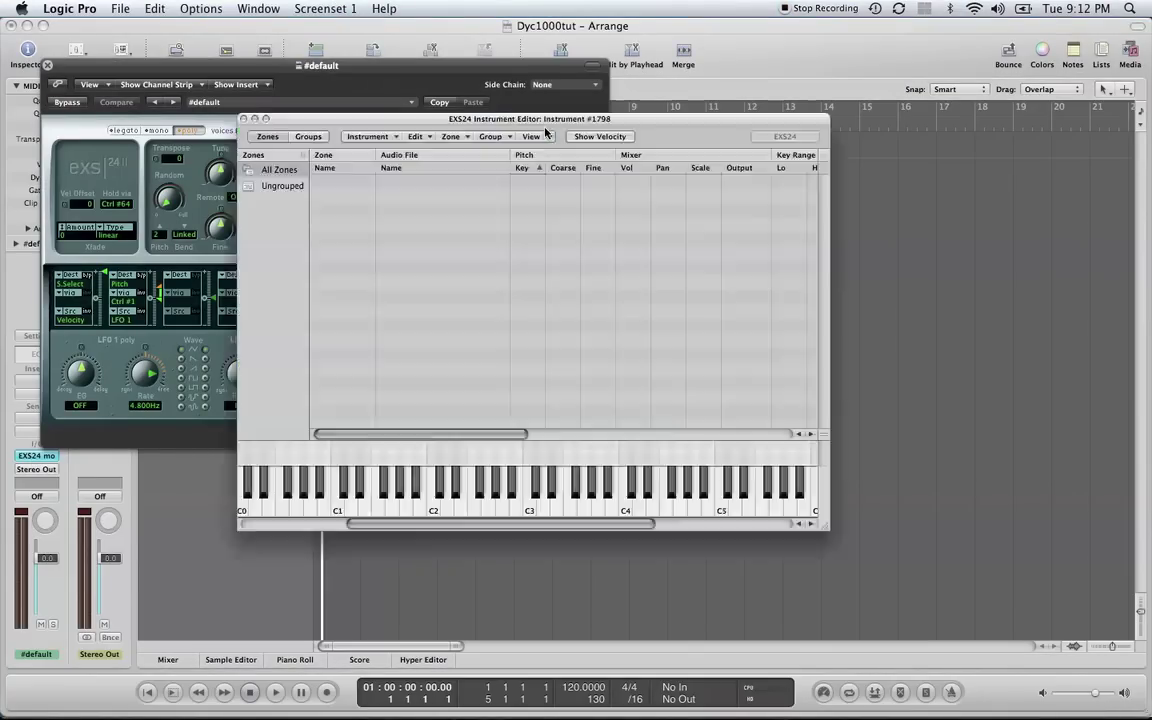
click(462, 142)
click(477, 162)
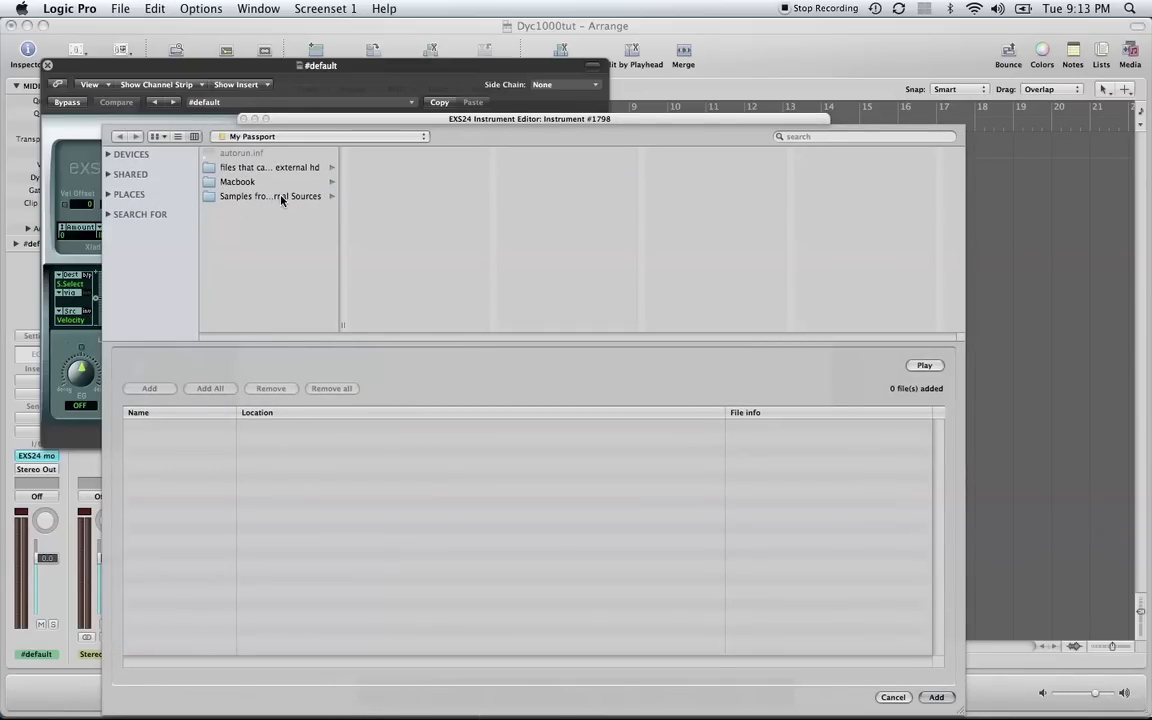
- Browse to Hattrixx > Mult2 (Brass) and add all 73 brass samples to the load list
click(281, 198)
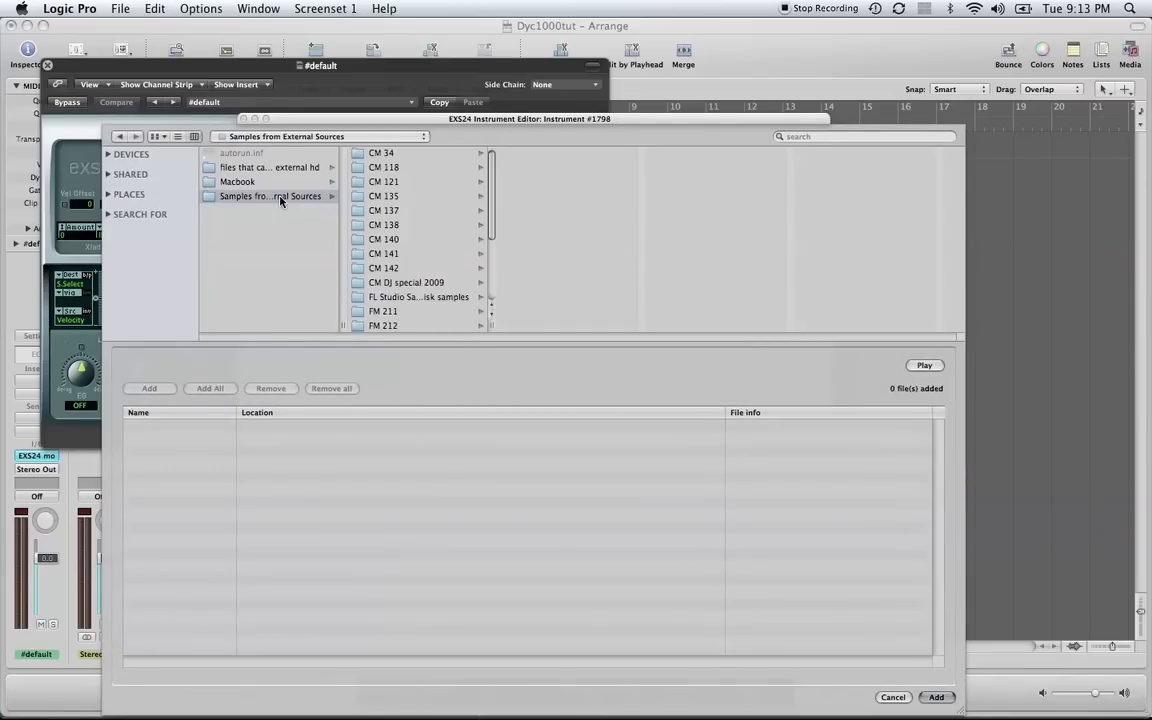
click(370, 169)
click(560, 155)
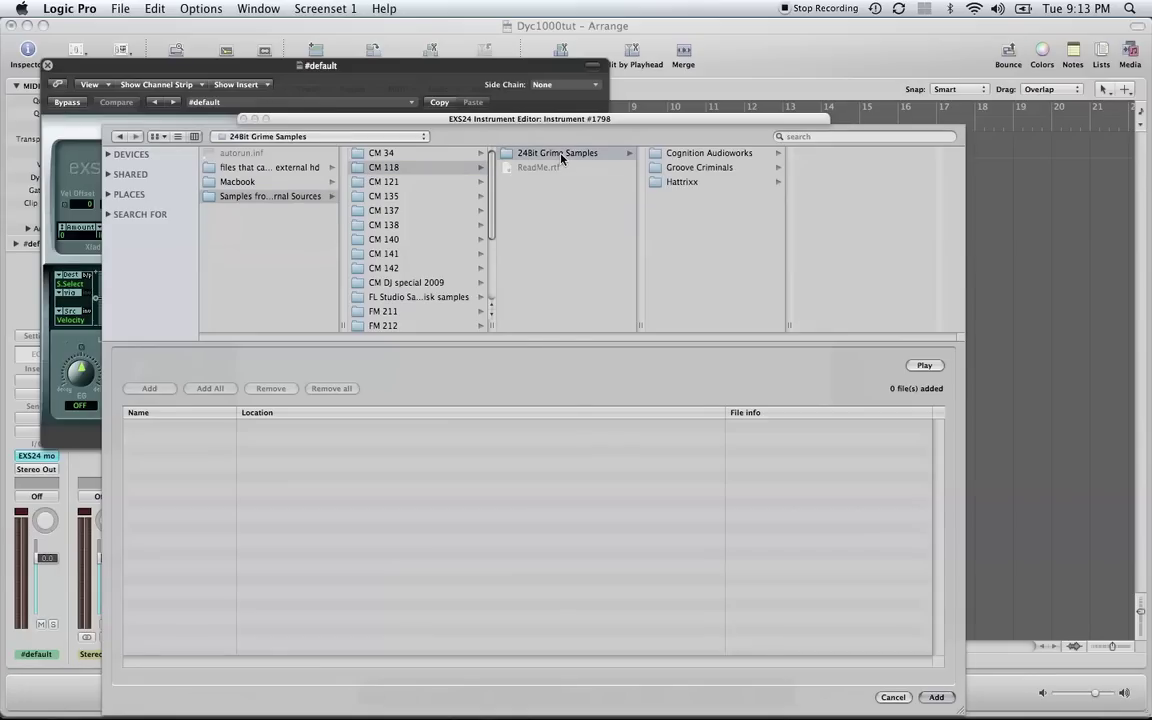
click(700, 182)
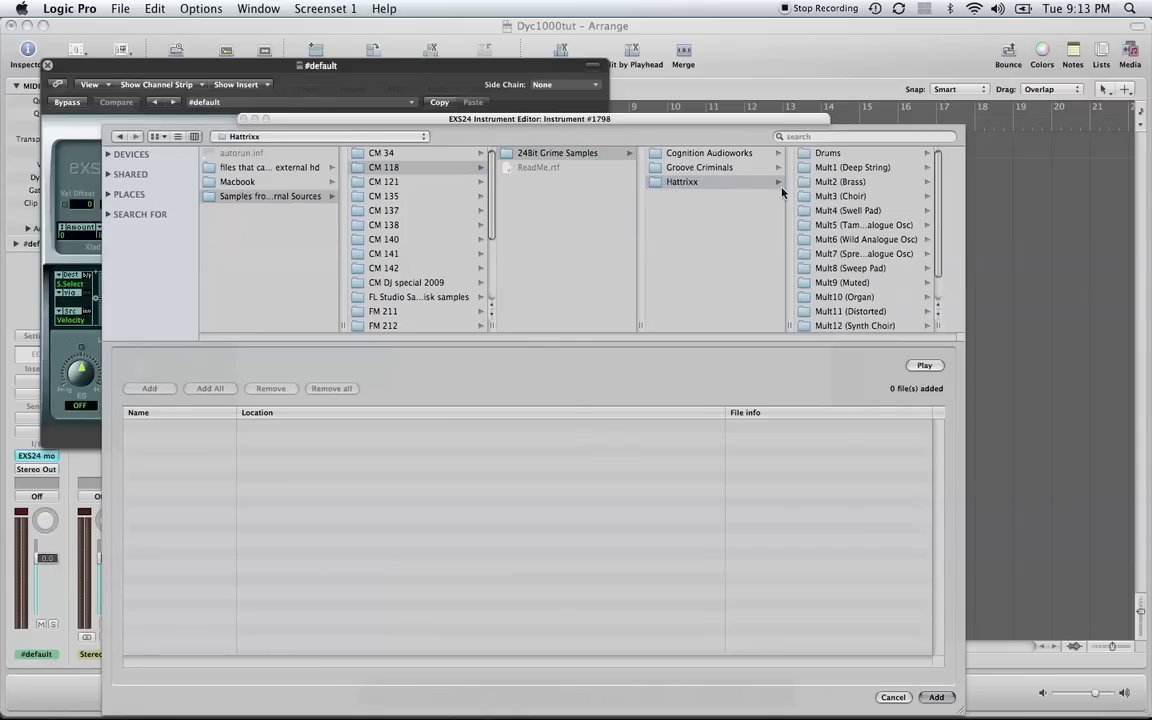
click(836, 183)
click(868, 182)
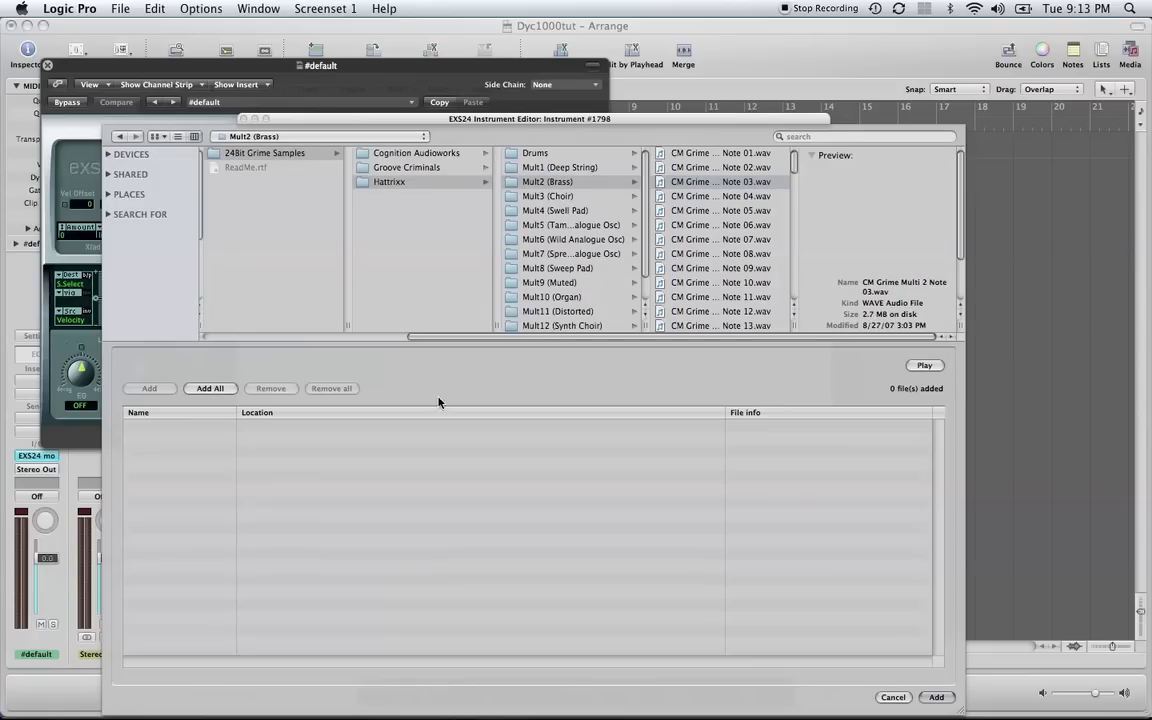
click(210, 389)
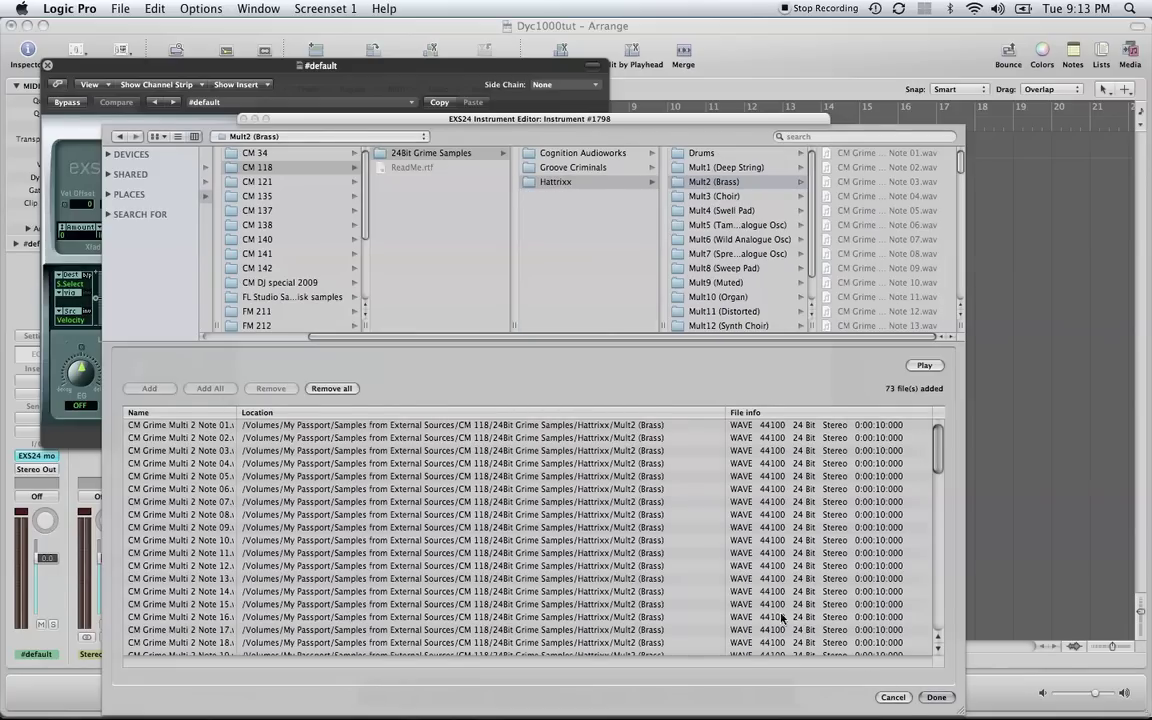
click(945, 699)
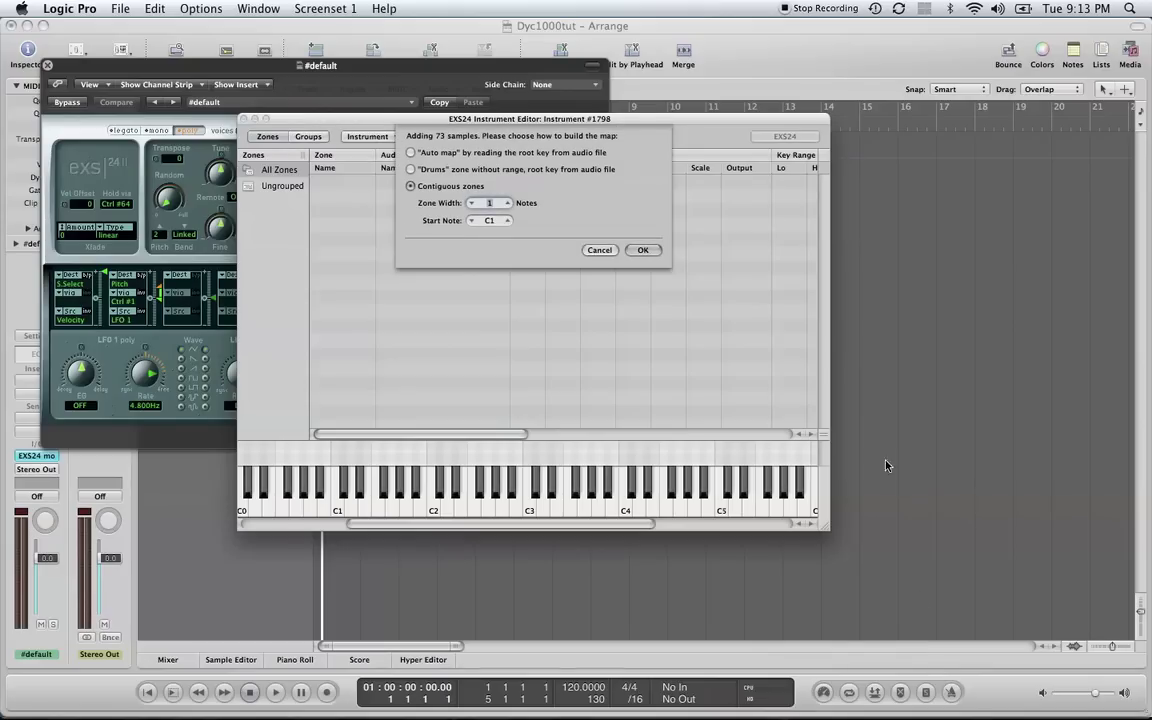
- Map the samples as contiguous zones of width 1 starting at C1 into Group #1
click(489, 221)
click(643, 250)
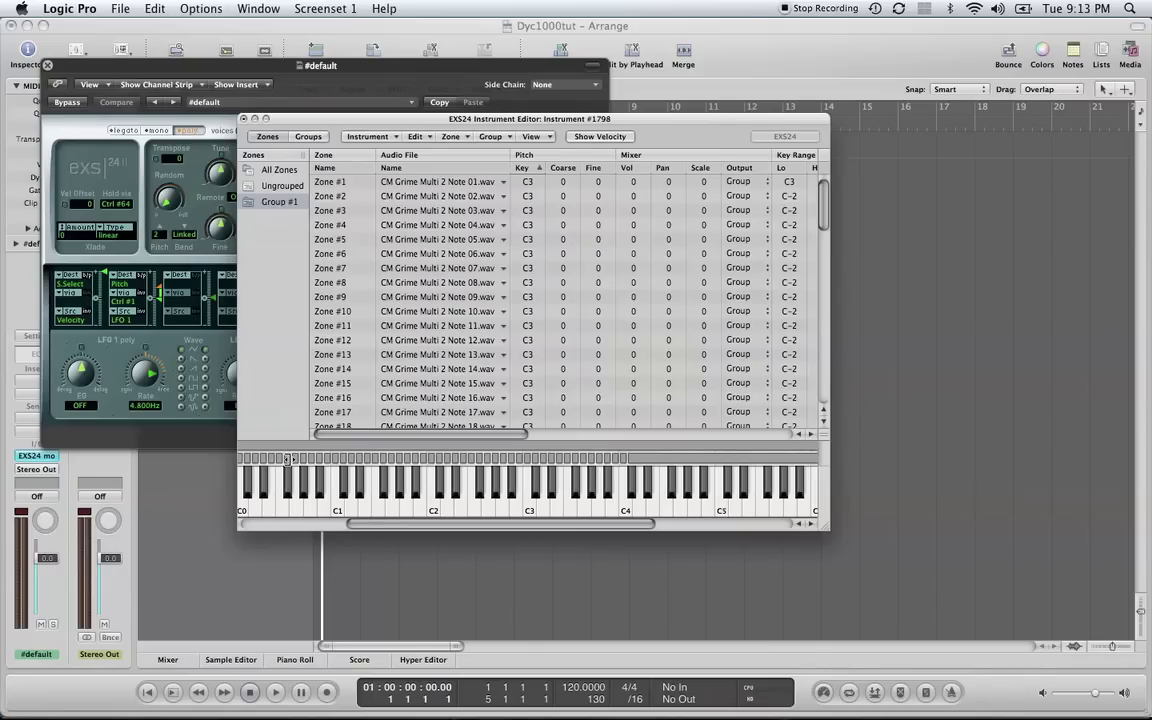
- Turn on Musical Typing at octave 1 and audition the note just below C1
scroll(289, 461, down, 4)
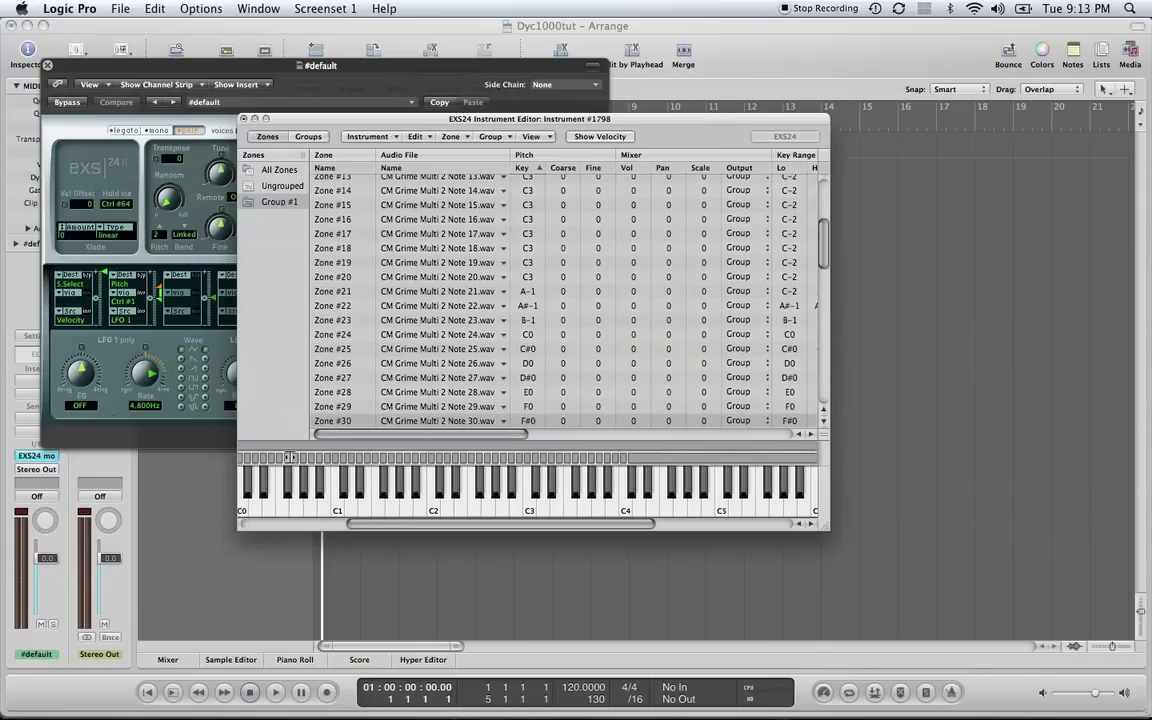
scroll(297, 461, down, 1)
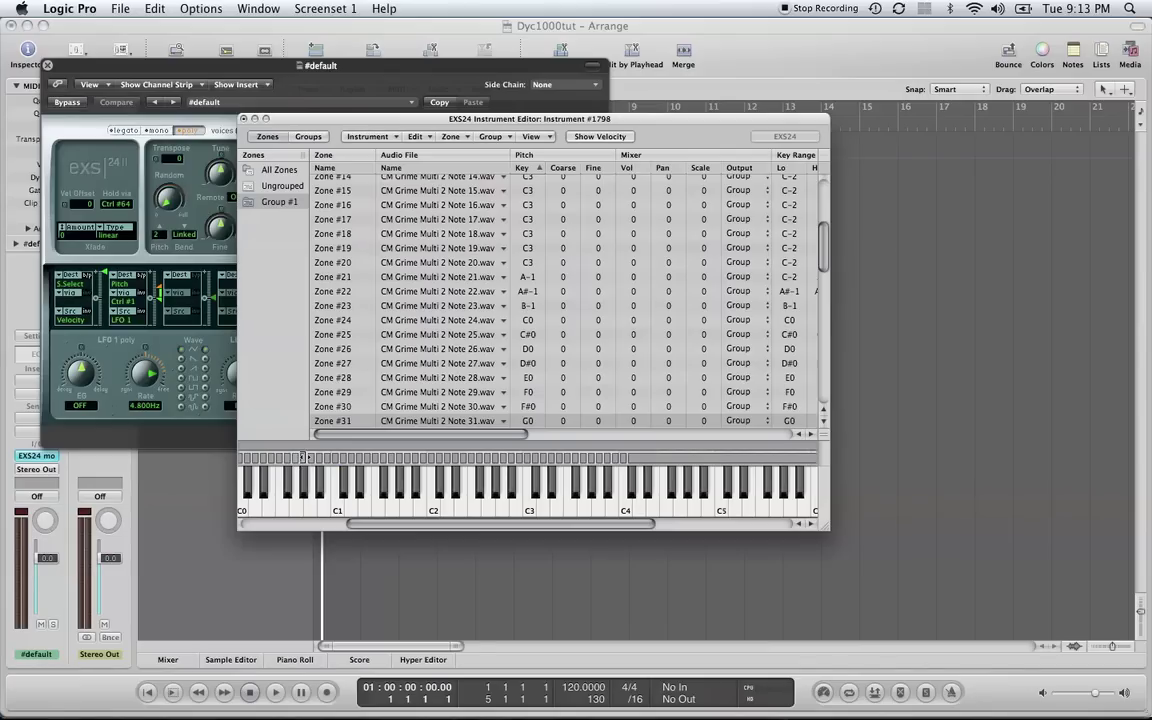
key(Caps_Lock)
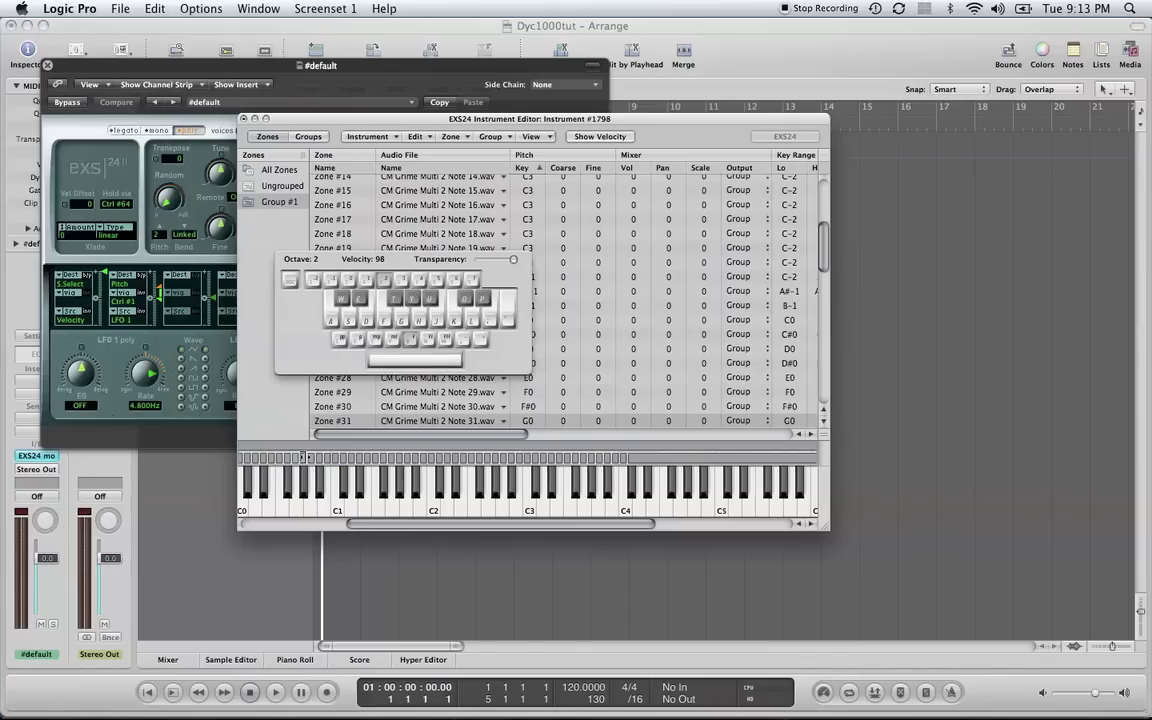
key(z)
key(F2)
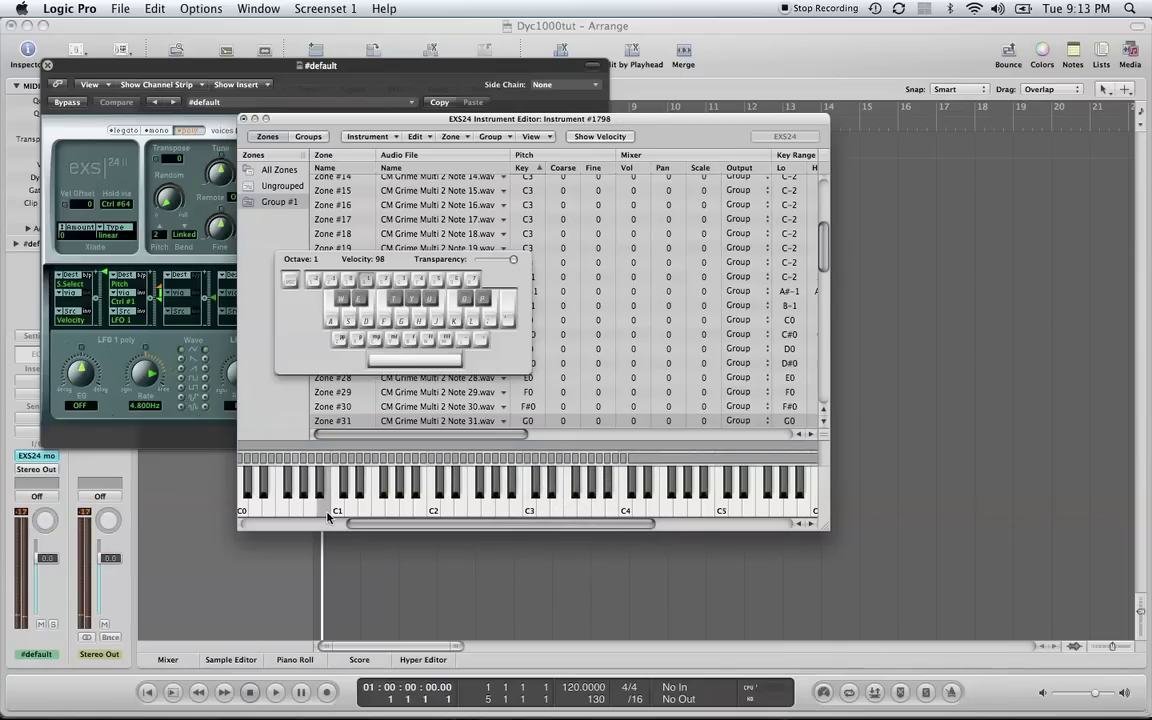
click(325, 510)
scroll(341, 449, up, 4)
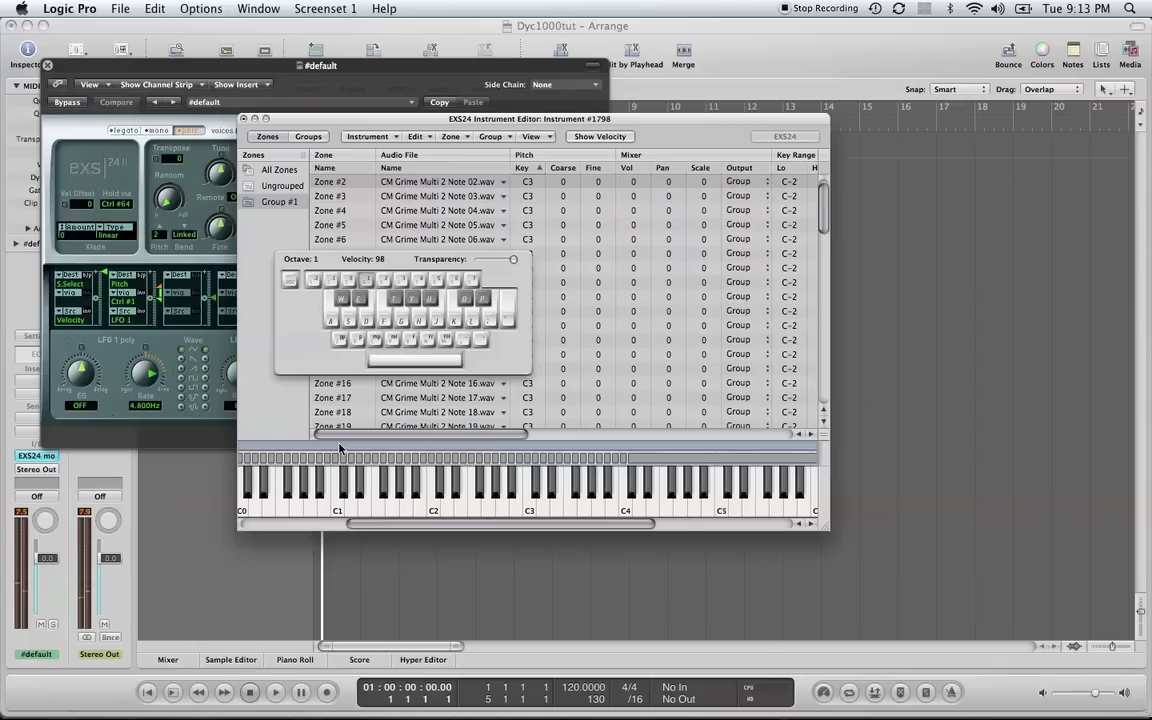
scroll(392, 479, left, 5)
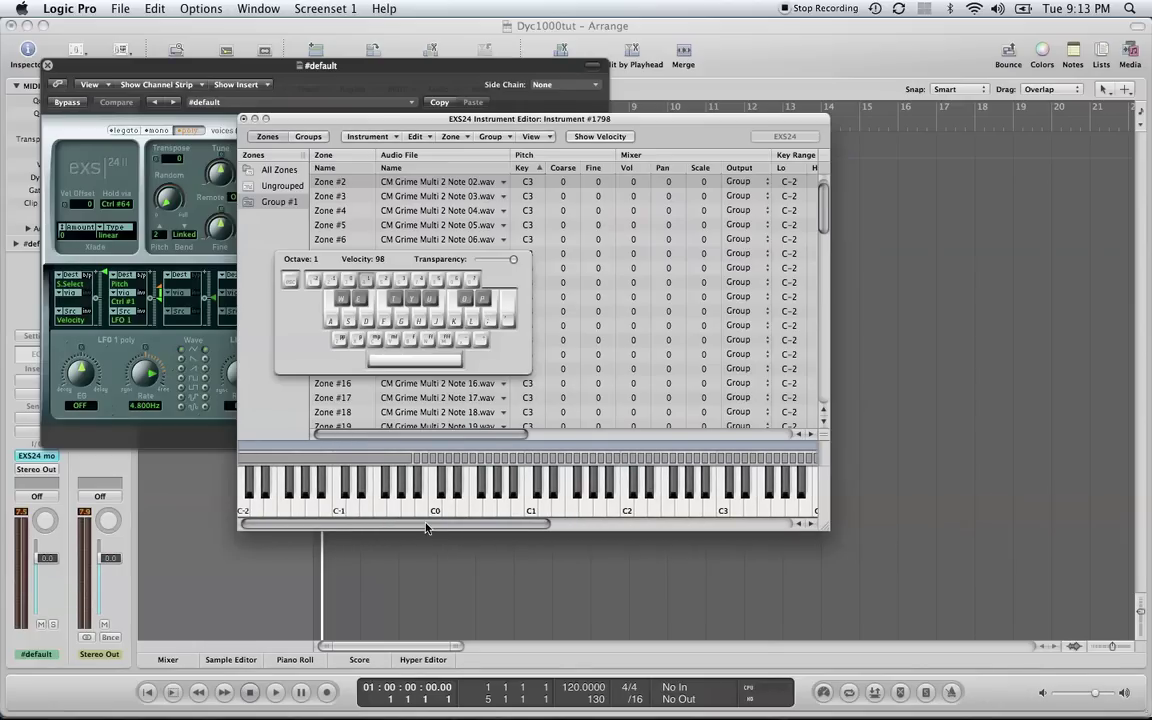
- Play C#4 on the keyboard to audition Zone #73, the highest mapped zone
drag(426, 528, 590, 525)
mouse_move(432, 530)
mouse_down()
mouse_move(267, 502)
mouse_move(340, 528)
mouse_move(519, 532)
mouse_move(440, 530)
mouse_up()
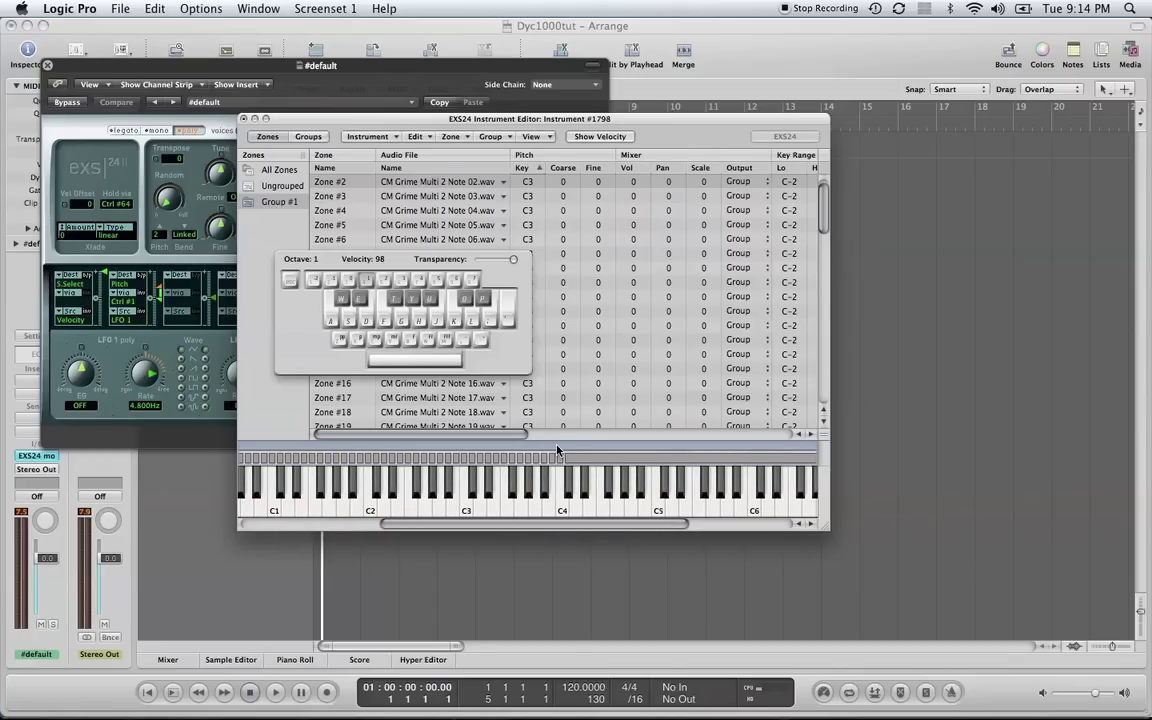
click(576, 490)
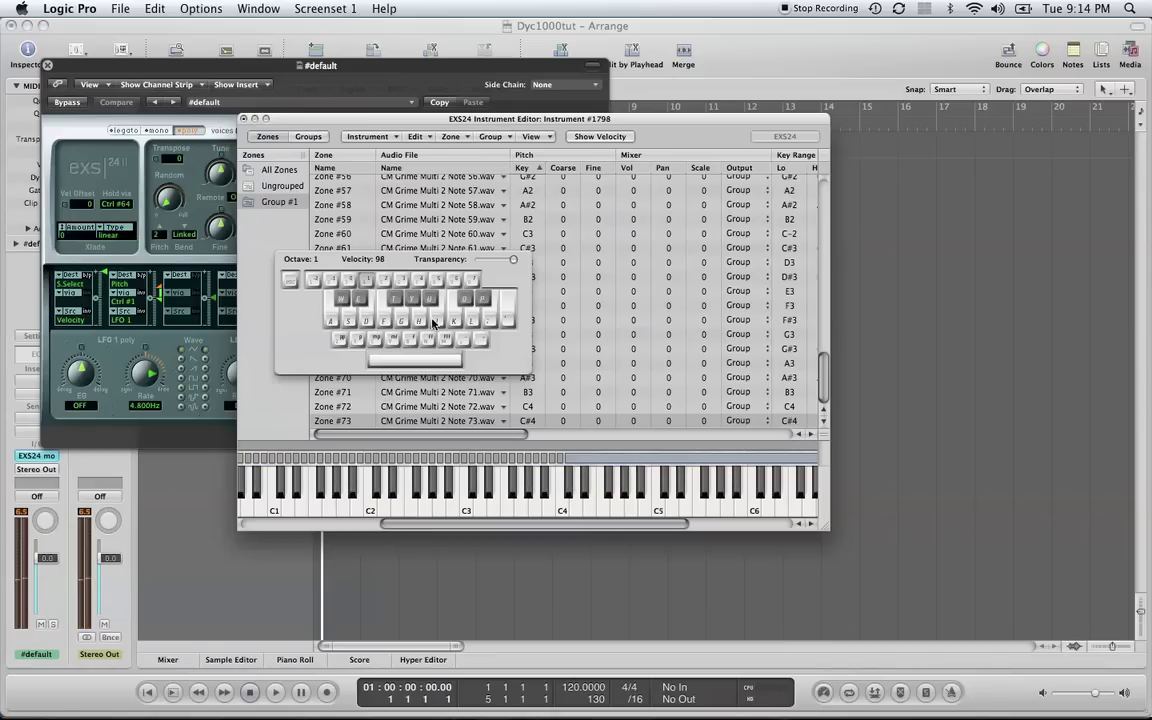
- Close Musical Typing and scroll up the zone list, checking Zone #57's sample
key(super+k)
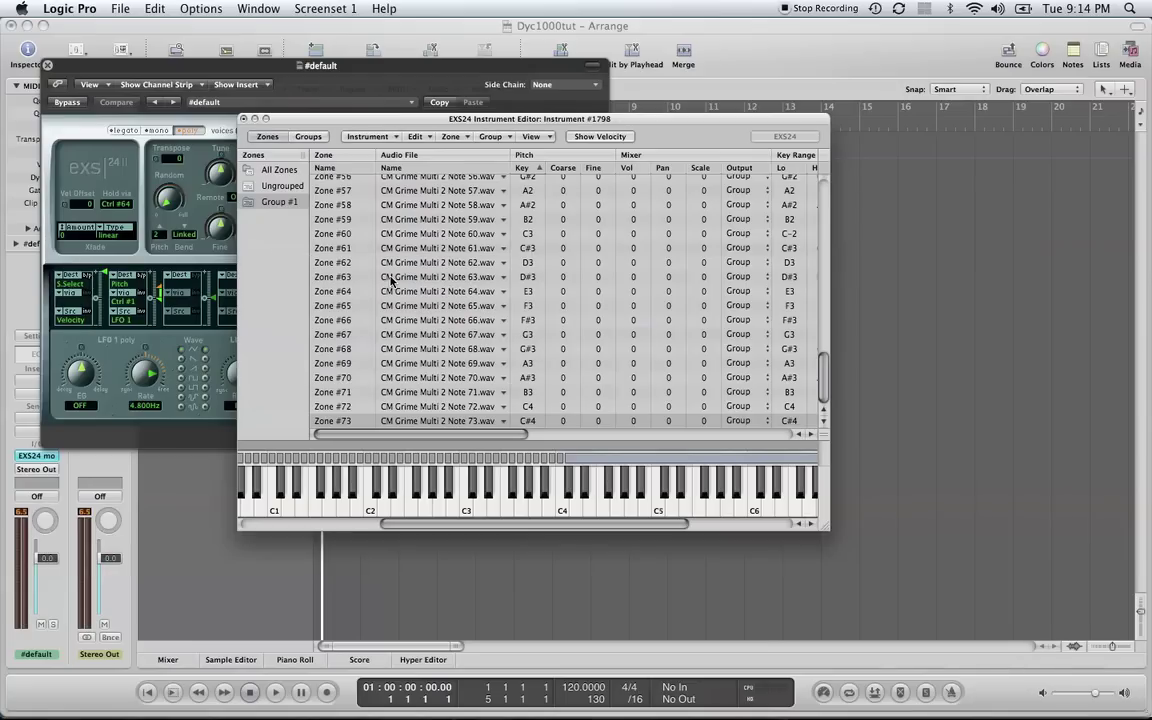
click(442, 188)
scroll(447, 202, up, 4)
scroll(447, 202, up, 6)
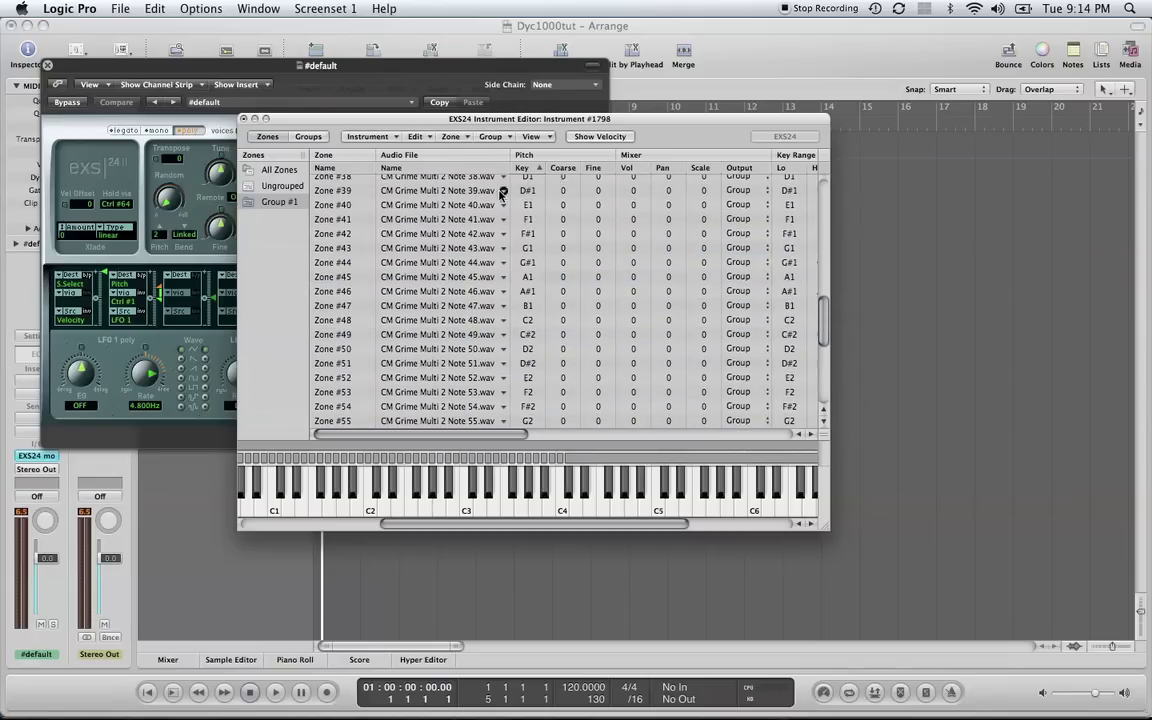
scroll(540, 197, up, 4)
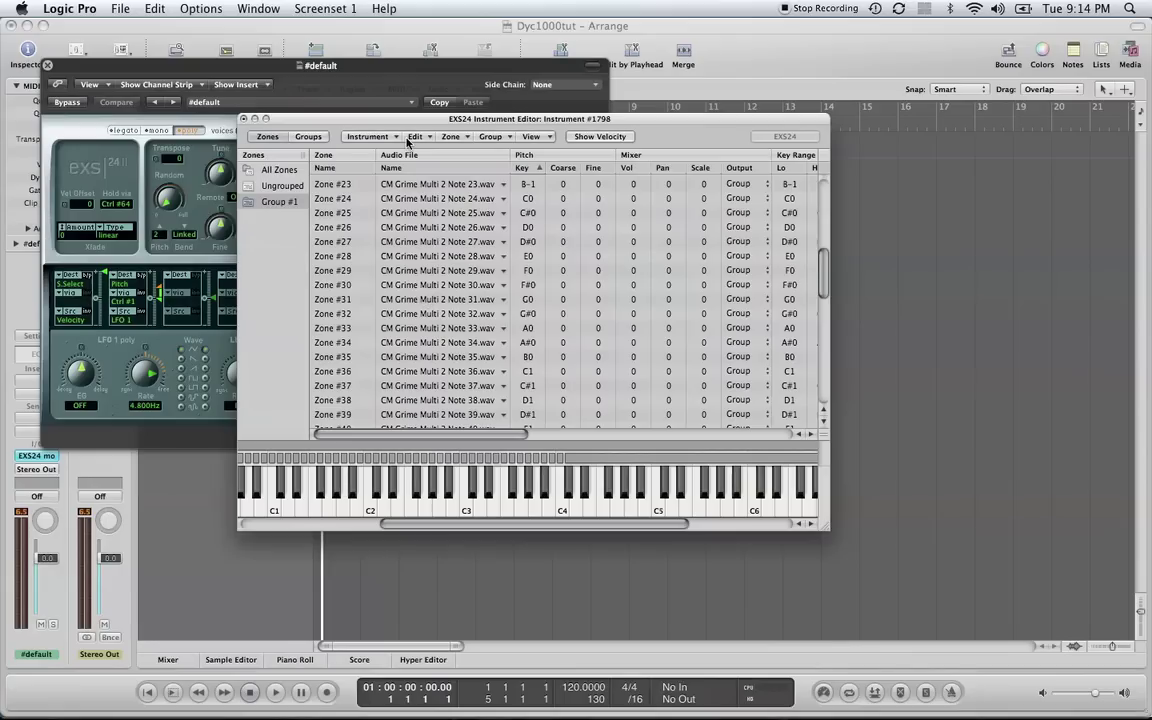
- Load Multiple Samples again, adding only CM Grime Multi 2 Note 04.wav to the list
click(468, 141)
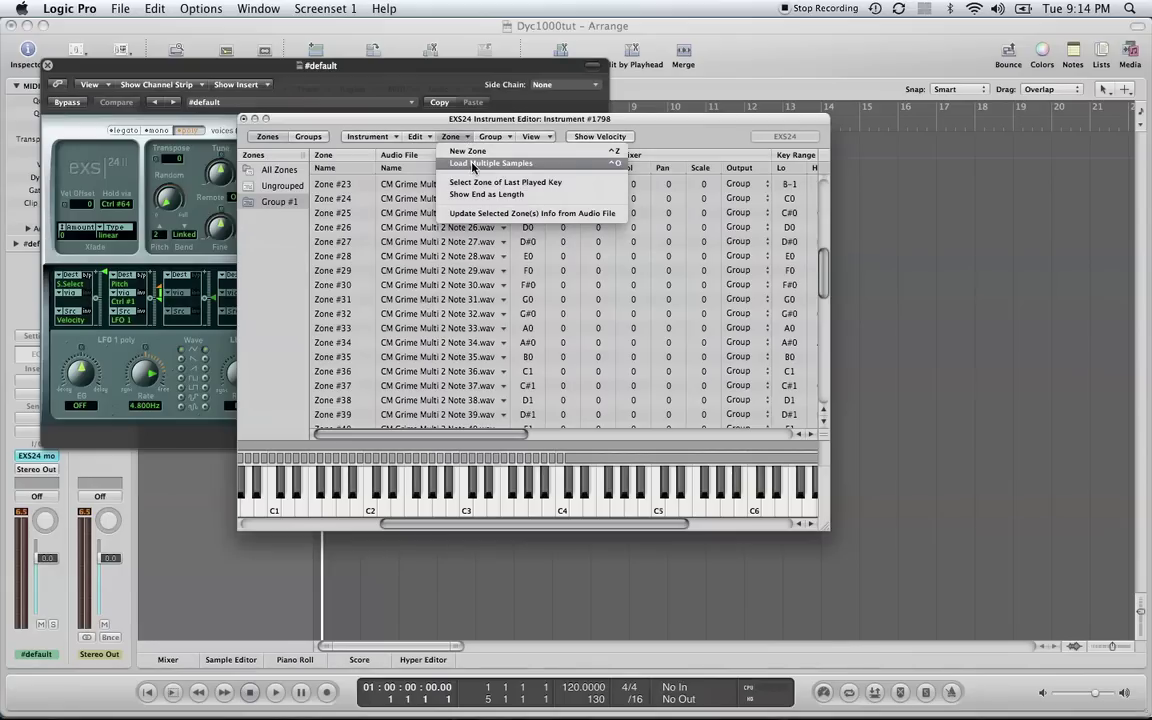
click(470, 150)
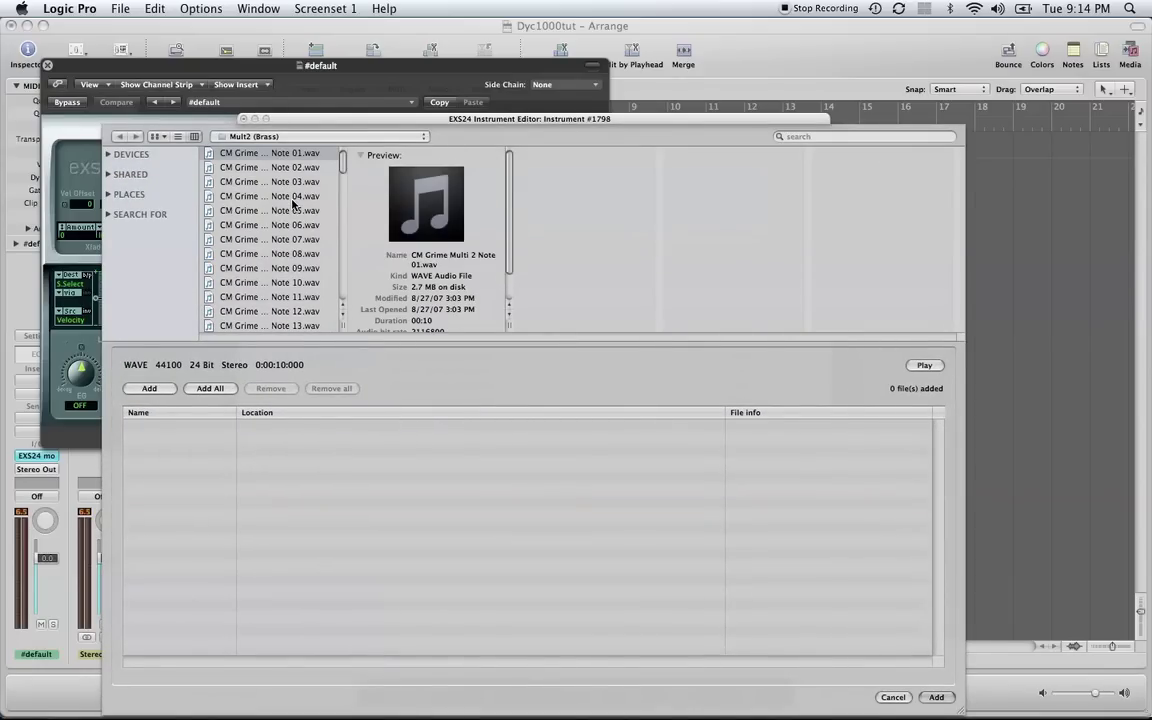
click(290, 196)
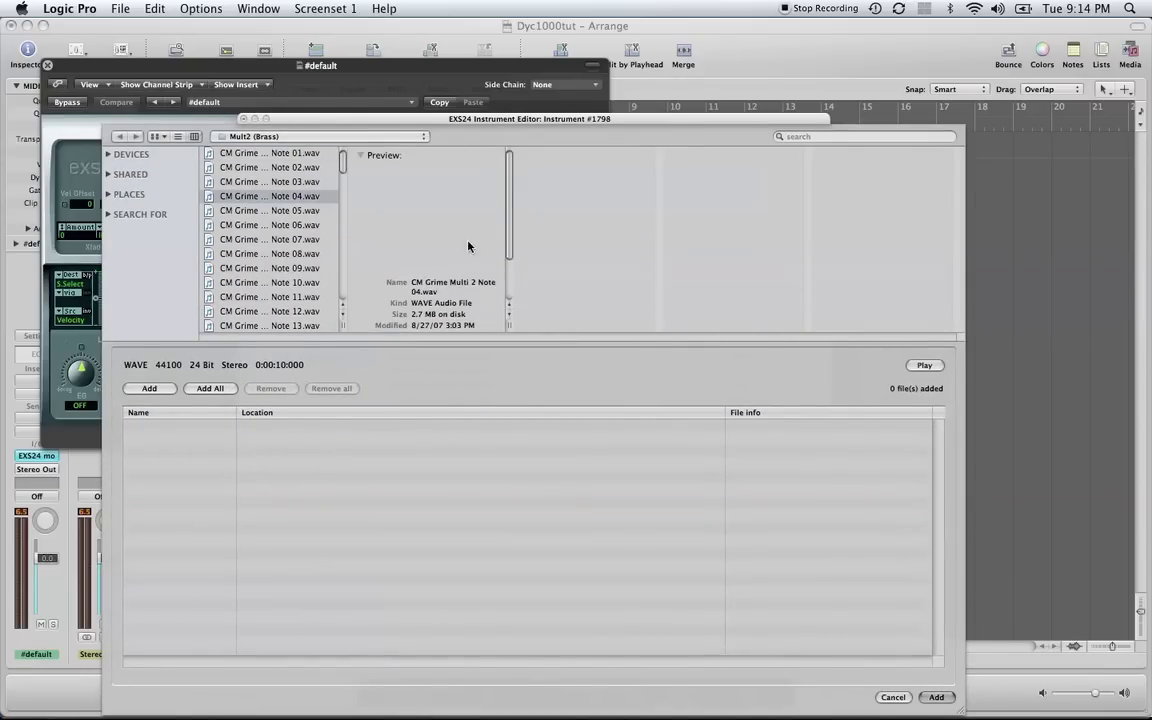
click(172, 390)
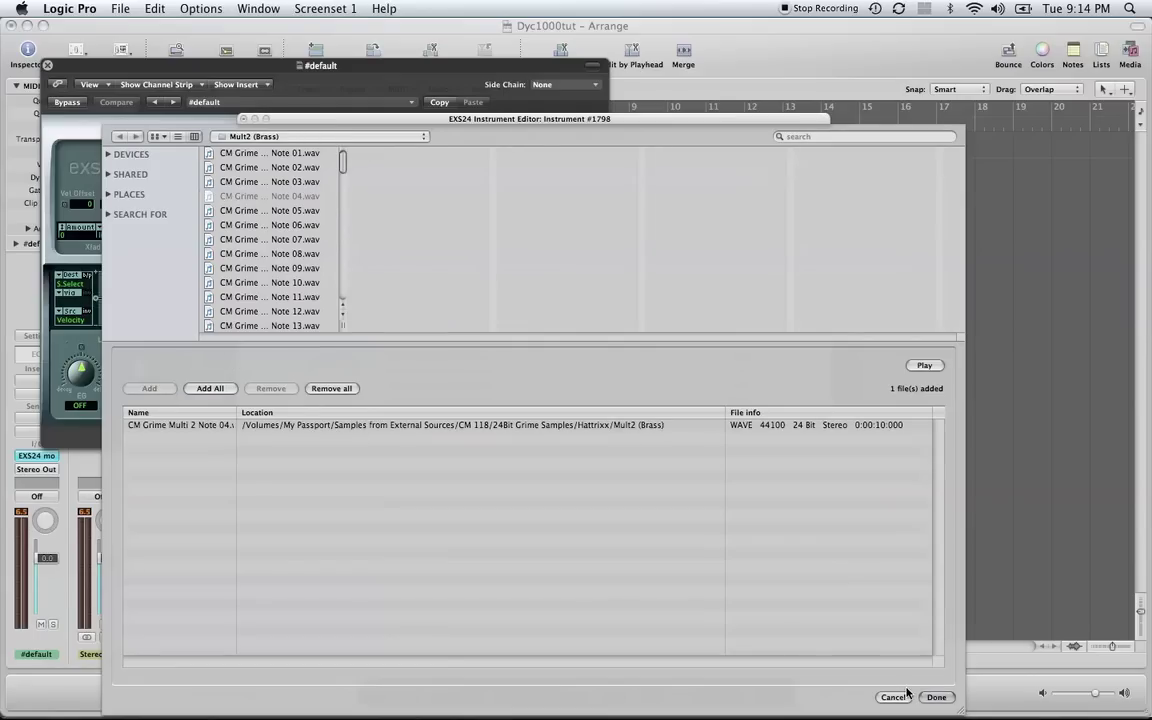
click(940, 699)
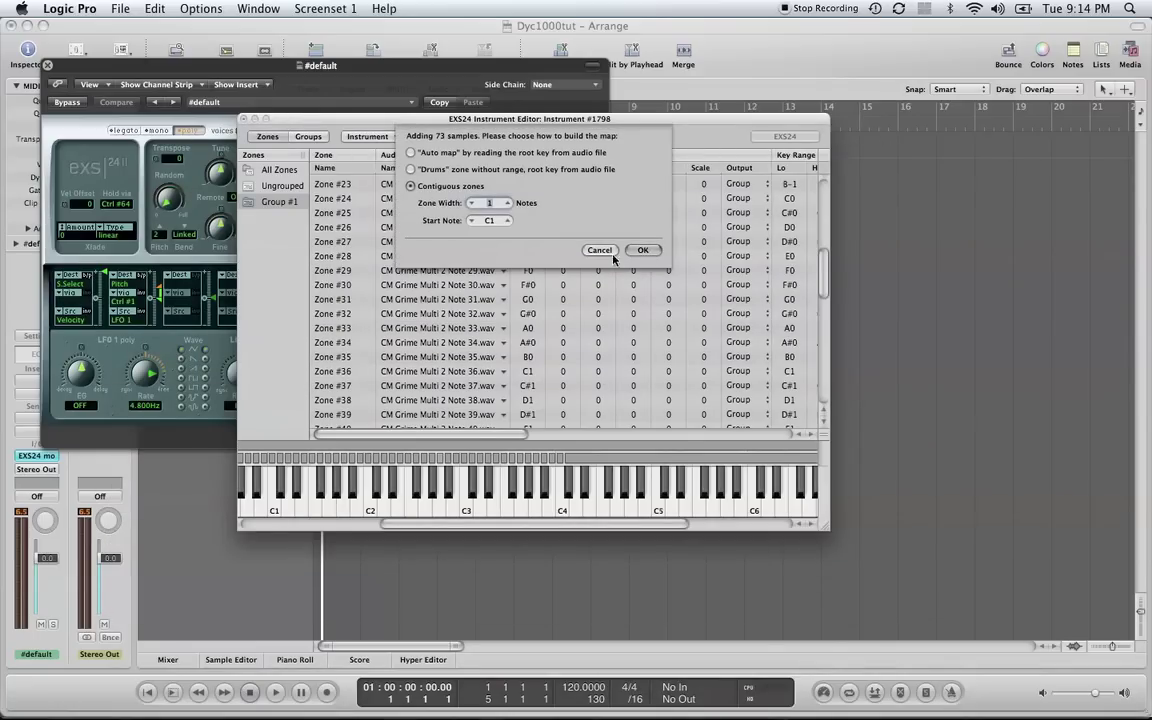
- Try Drums and Auto map, then map Note 04 as contiguous zones, creating Zone #74 in Group #2
click(411, 170)
click(411, 153)
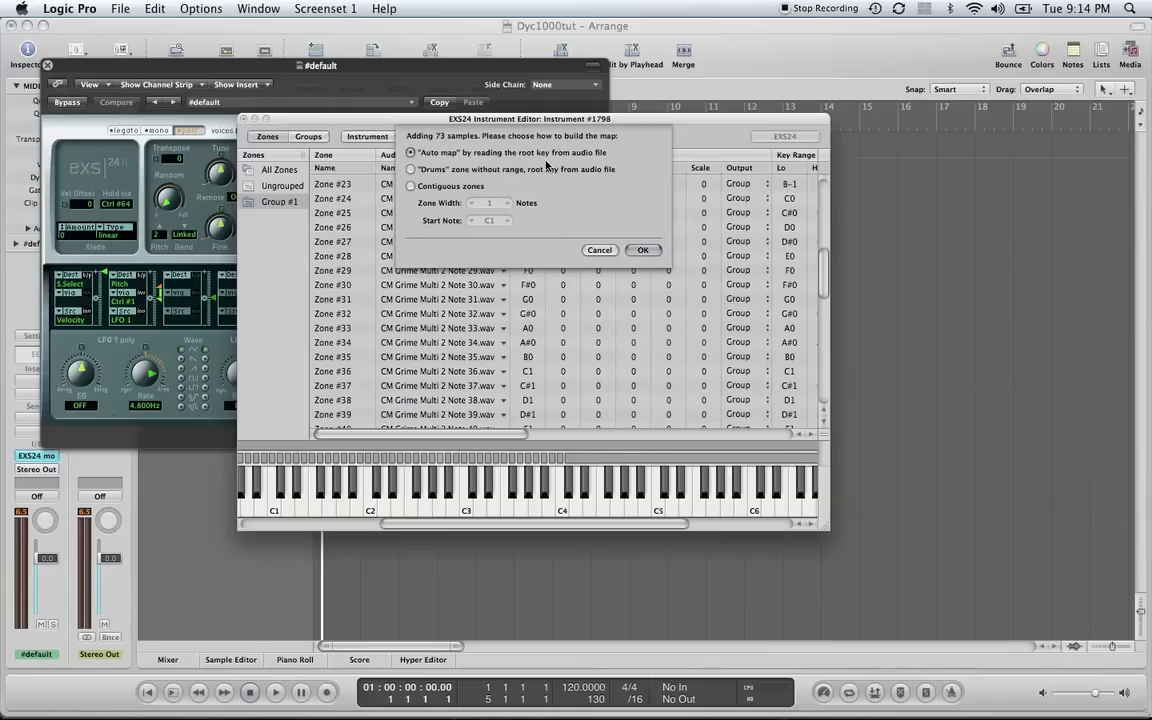
click(411, 186)
click(640, 251)
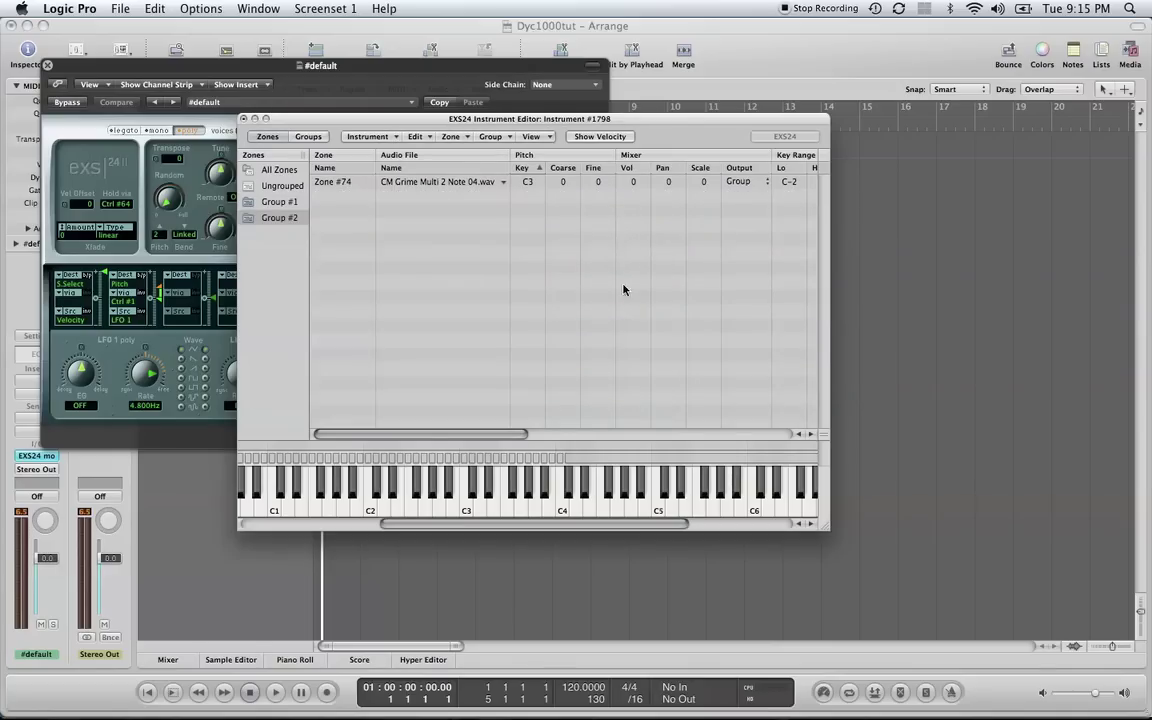